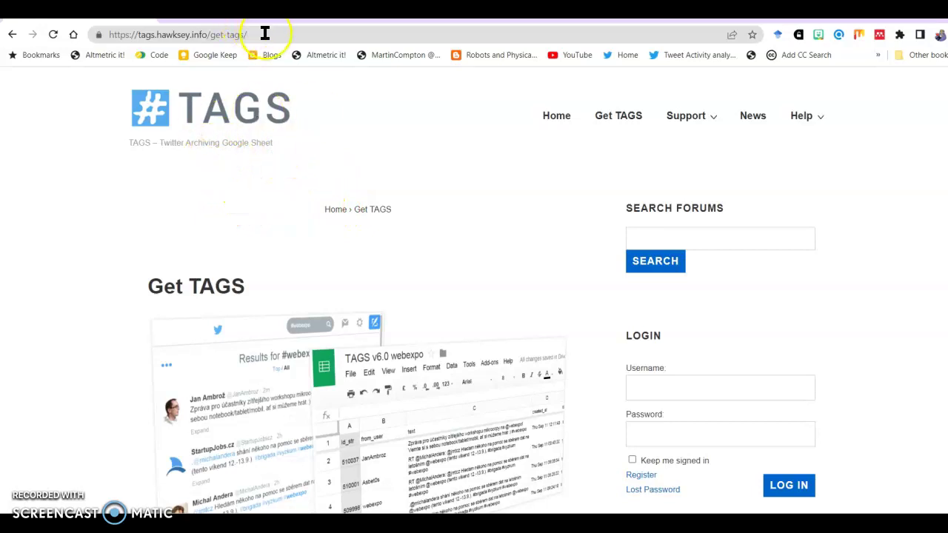
Make a Google Sheets copy of the TAGS v6.1 template from the Get TAGS page.
{"action": "left_click_drag", "start_coordinate": [265, 32], "coordinate": [110, 38]}
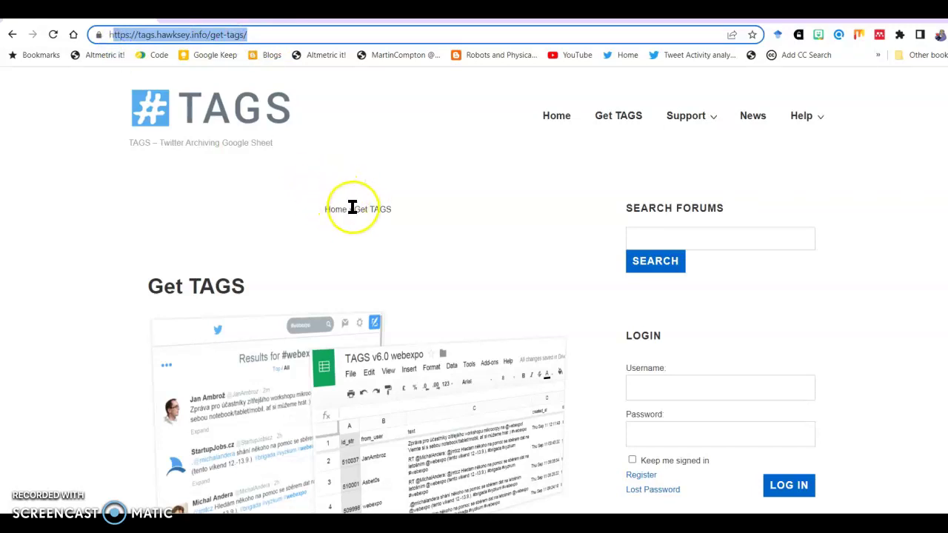
{"action": "scroll", "coordinate": [339, 211], "scroll_direction": "down", "scroll_amount": 2}
{"action": "scroll", "coordinate": [345, 224], "scroll_direction": "down", "scroll_amount": 2}
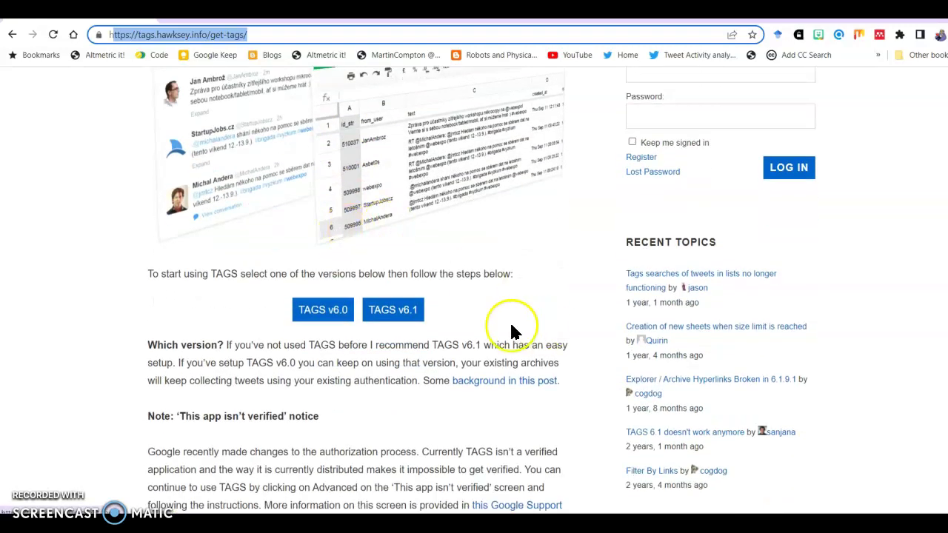
{"action": "left_click", "coordinate": [411, 317]}
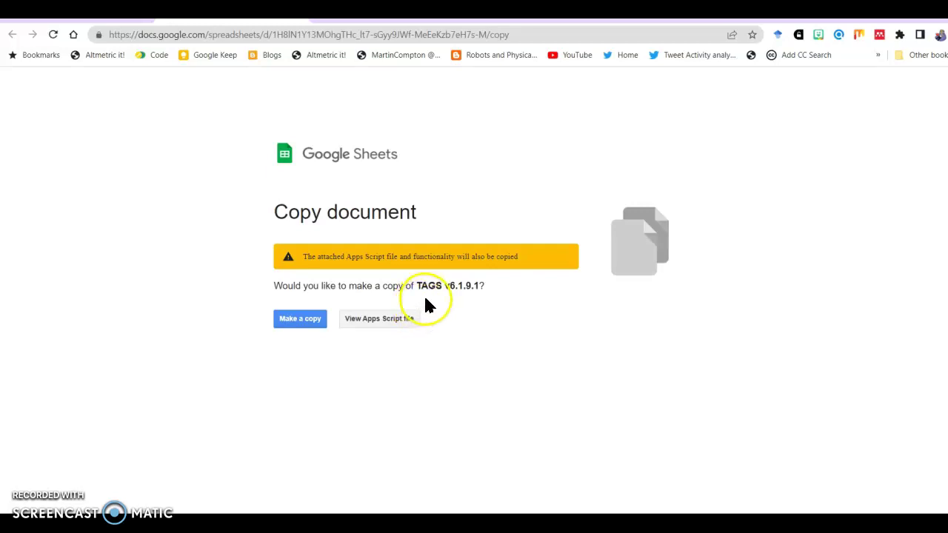
{"action": "left_click", "coordinate": [296, 324]}
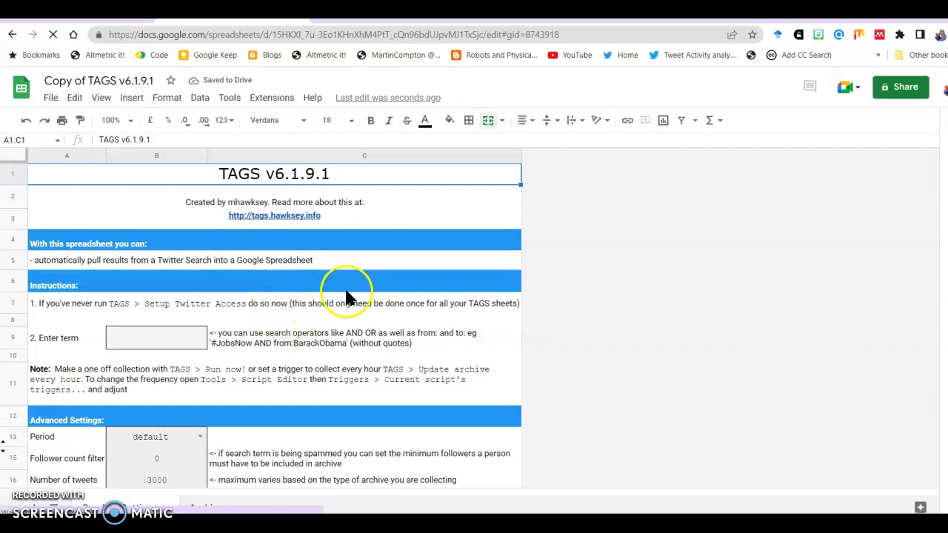
Enter #lthechat as the search term in the copied TAGS sheet's instructions section.
{"action": "left_click", "coordinate": [140, 337]}
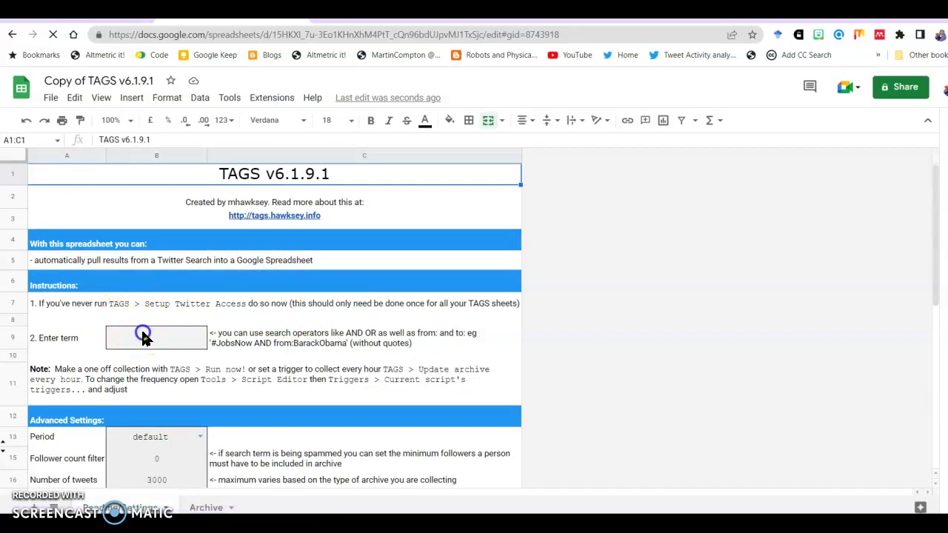
{"action": "left_click", "coordinate": [136, 335]}
{"action": "left_click", "coordinate": [135, 334]}
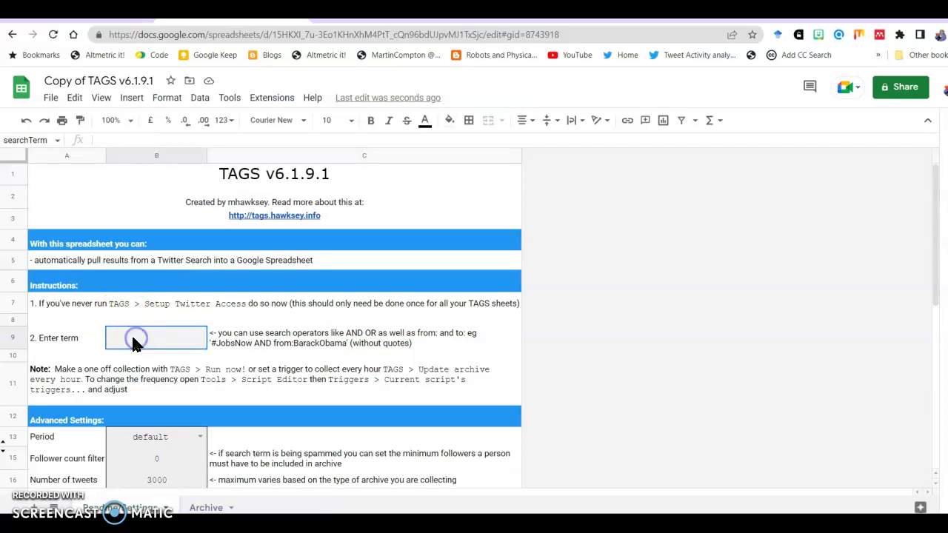
{"action": "type", "text": "#lth"}
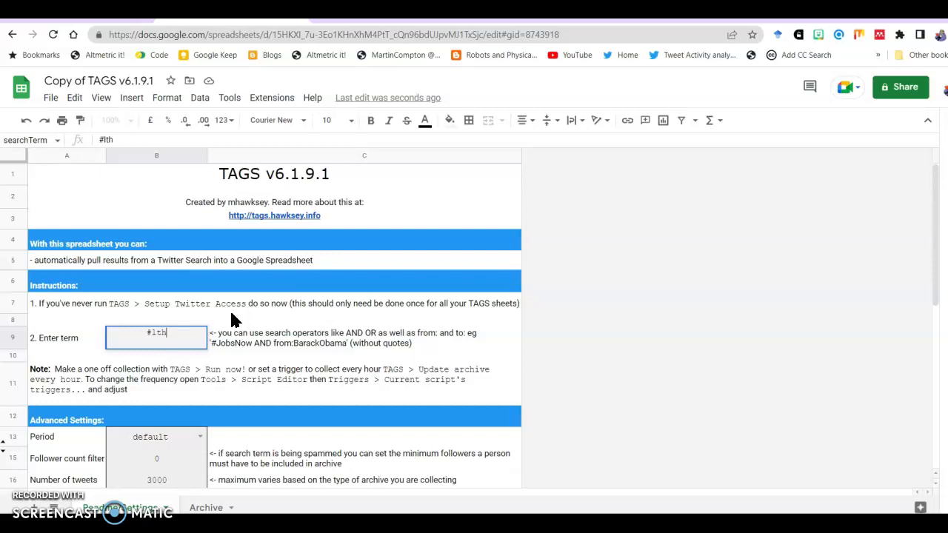
{"action": "type", "text": "echat"}
Set the collection period in the Advanced Settings to -5 days.
{"action": "scroll", "coordinate": [277, 413], "scroll_direction": "down", "scroll_amount": 2}
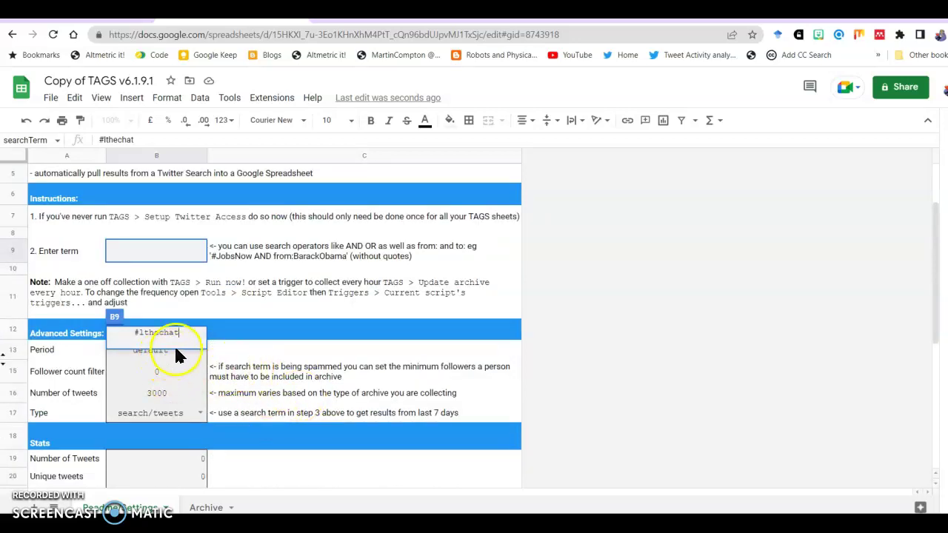
{"action": "left_click", "coordinate": [233, 354]}
{"action": "left_click", "coordinate": [191, 354]}
{"action": "left_click", "coordinate": [200, 351]}
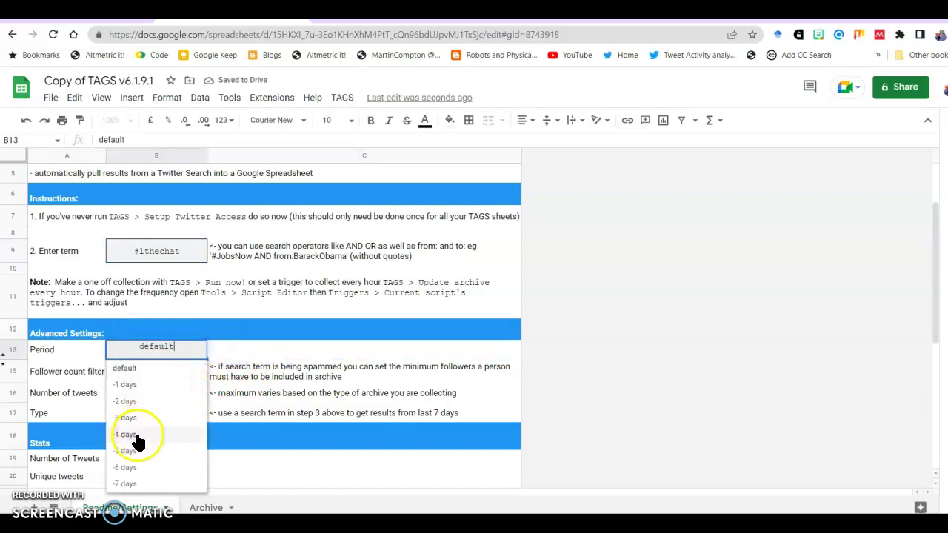
{"action": "left_click", "coordinate": [127, 451]}
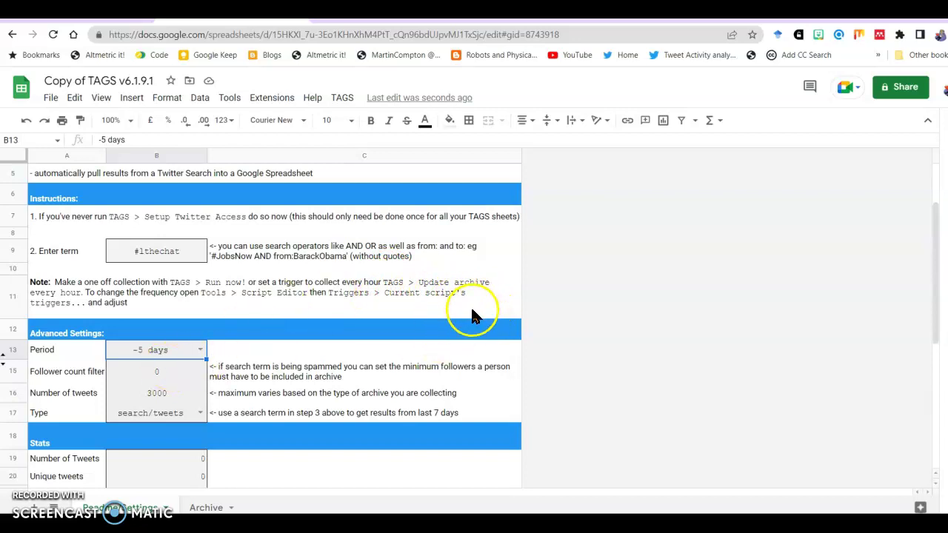
Run the TAGS tweet collection immediately and proceed with authorising the attached script.
{"action": "scroll", "coordinate": [472, 309], "scroll_direction": "up", "scroll_amount": 2}
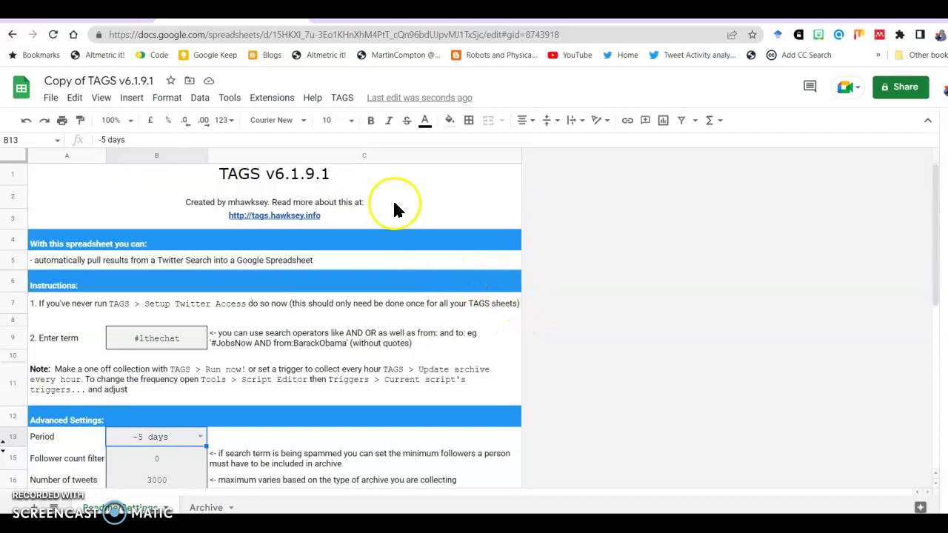
{"action": "left_click", "coordinate": [347, 100]}
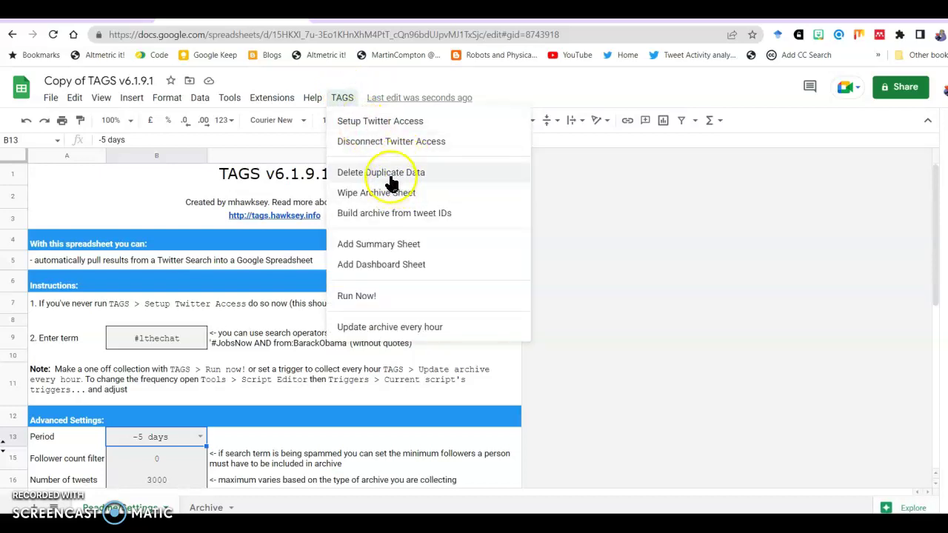
{"action": "left_click", "coordinate": [376, 295]}
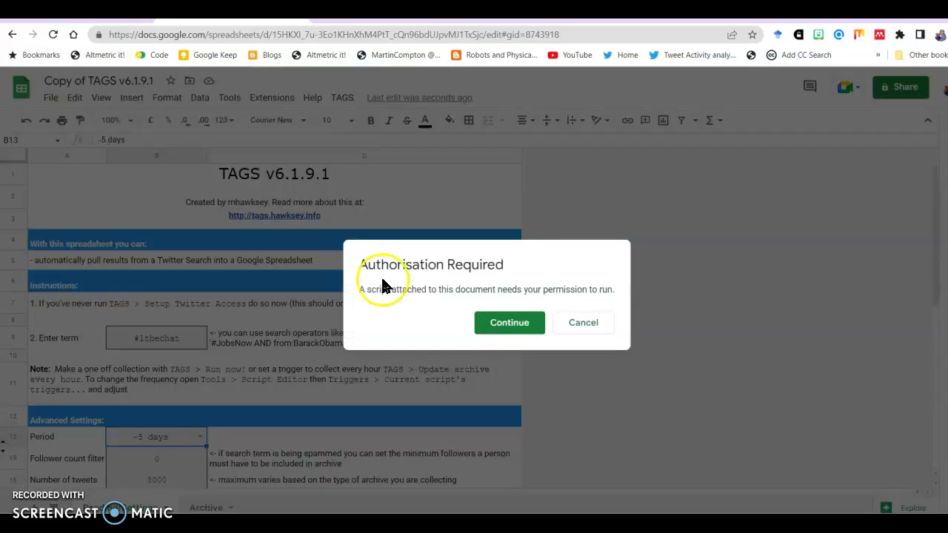
{"action": "left_click", "coordinate": [503, 325]}
{"action": "left_click", "coordinate": [439, 347]}
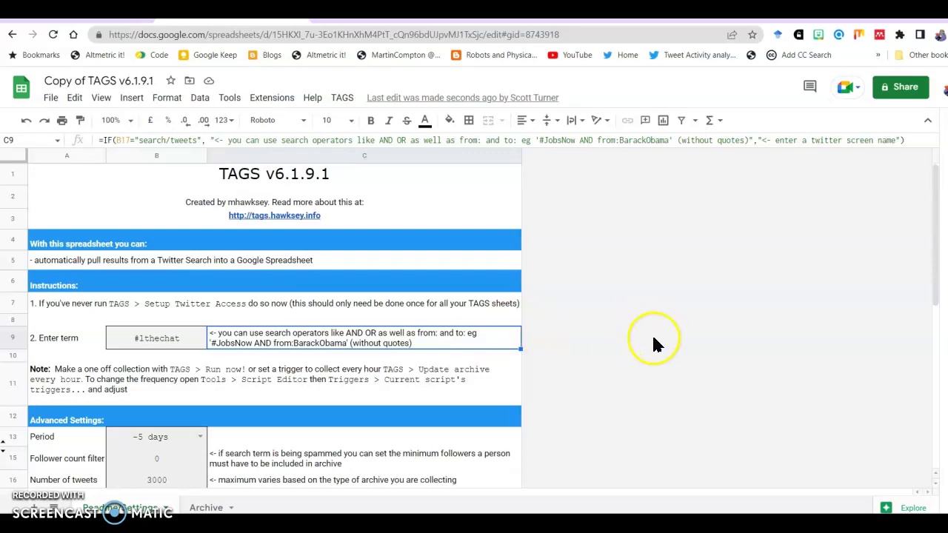
Review the search settings, the tweet collection stats and the Make interactive section of the settings sheet.
{"action": "scroll", "coordinate": [681, 317], "scroll_direction": "down", "scroll_amount": 3}
{"action": "scroll", "coordinate": [681, 356], "scroll_direction": "down", "scroll_amount": 1}
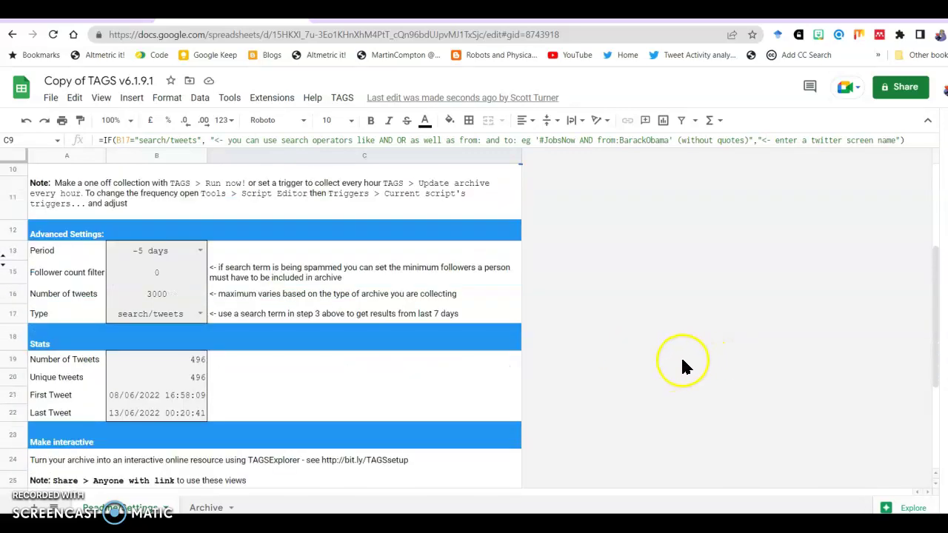
{"action": "scroll", "coordinate": [684, 348], "scroll_direction": "up", "scroll_amount": 2}
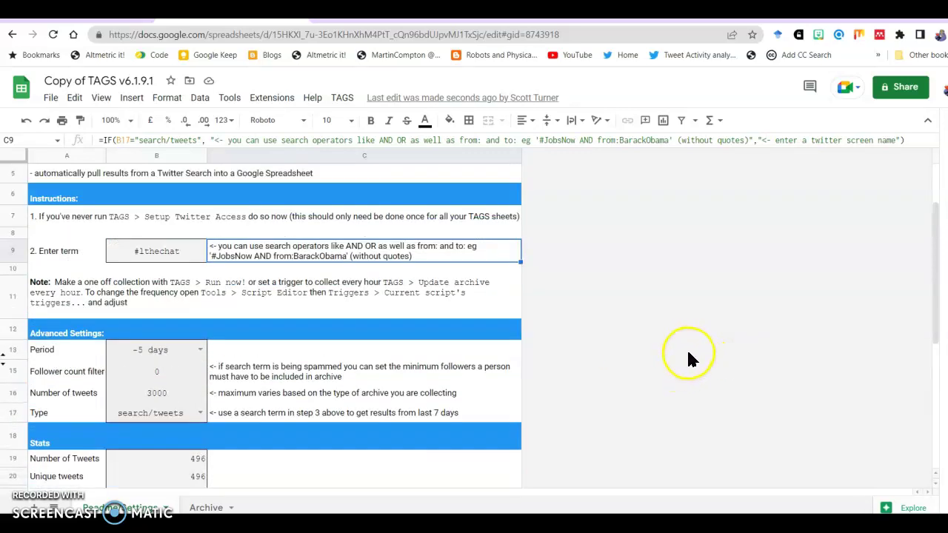
{"action": "scroll", "coordinate": [655, 317], "scroll_direction": "up", "scroll_amount": 1}
{"action": "scroll", "coordinate": [635, 314], "scroll_direction": "down", "scroll_amount": 3}
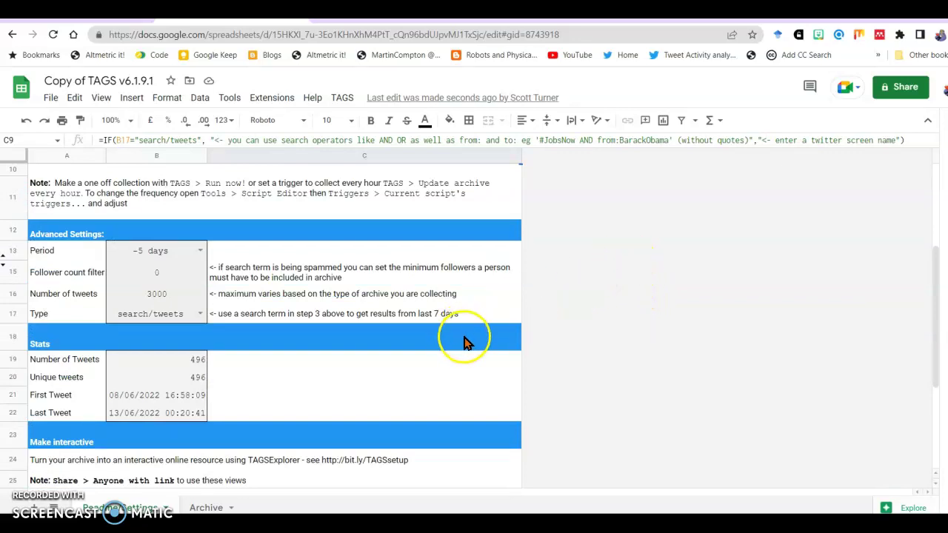
{"action": "scroll", "coordinate": [476, 348], "scroll_direction": "down", "scroll_amount": 3}
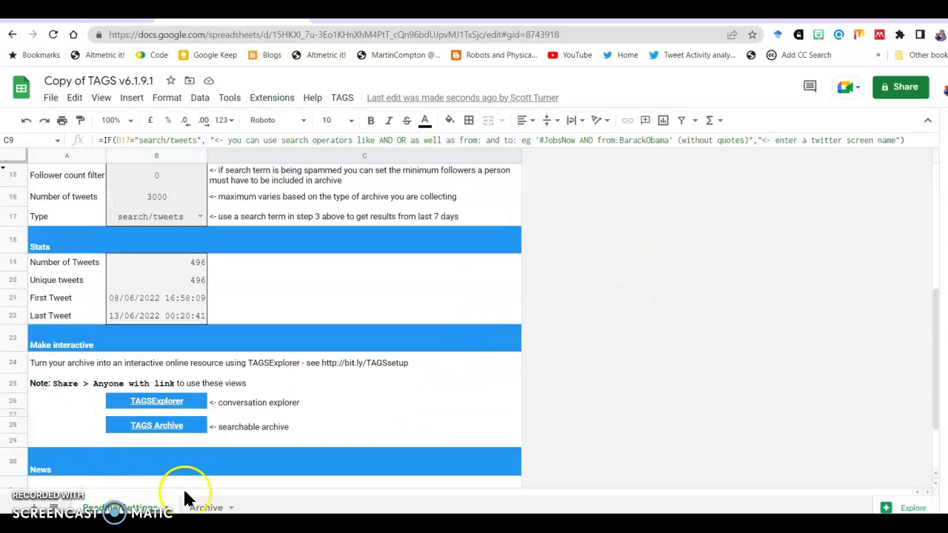
Examine the collected tweets in the Archive sheet, including their text, dates and sources.
{"action": "left_click", "coordinate": [215, 507]}
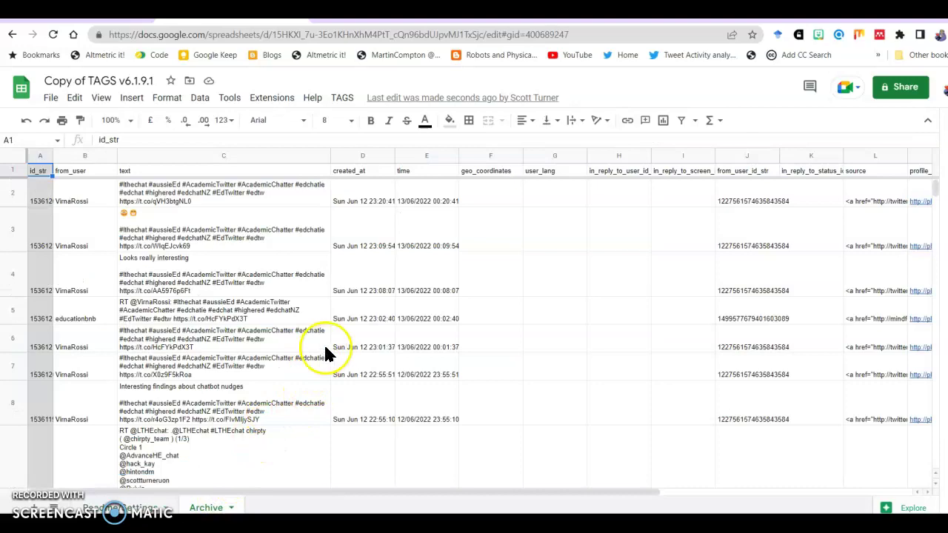
{"action": "scroll", "coordinate": [410, 322], "scroll_direction": "down", "scroll_amount": 5}
{"action": "scroll", "coordinate": [382, 297], "scroll_direction": "down", "scroll_amount": 15}
{"action": "scroll", "coordinate": [379, 302], "scroll_direction": "down", "scroll_amount": 15}
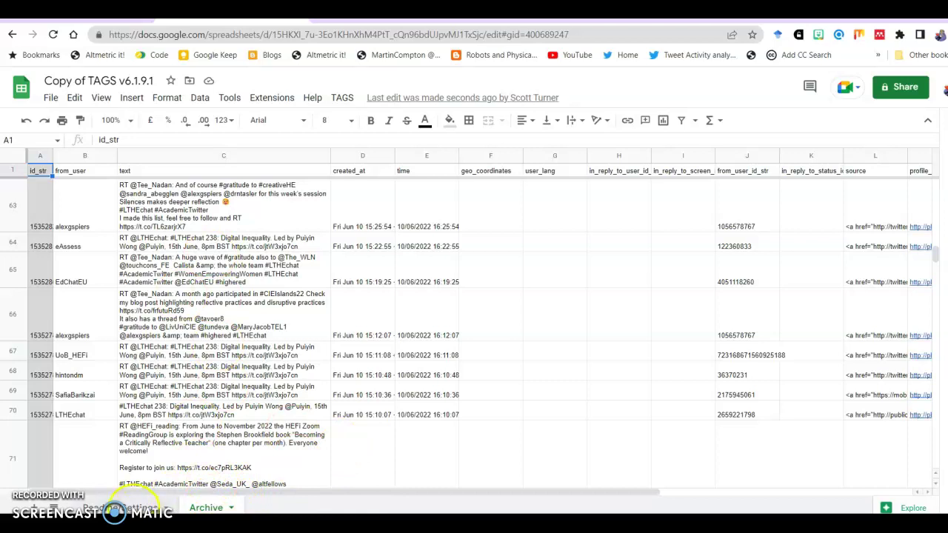
Return to the settings sheet and share the spreadsheet with anyone with the link as Viewer.
{"action": "left_click", "coordinate": [130, 504]}
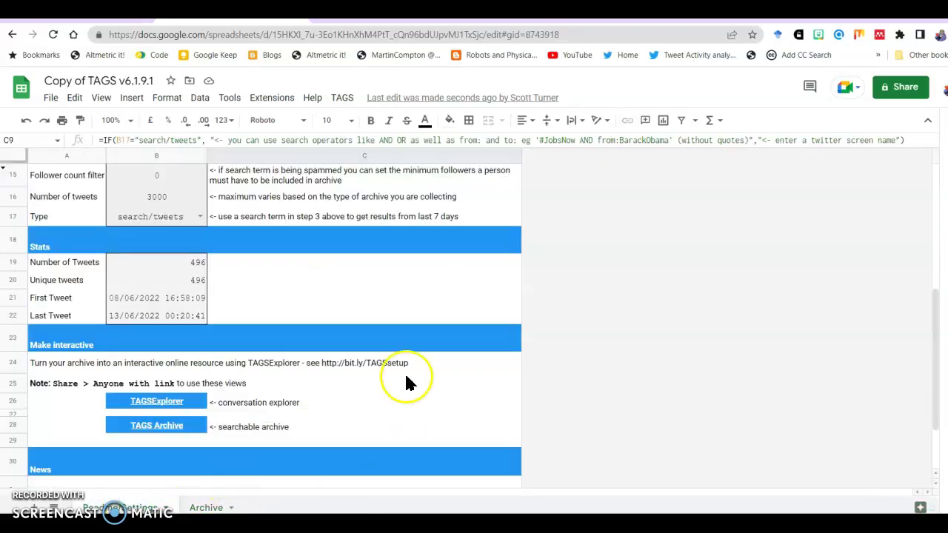
{"action": "scroll", "coordinate": [385, 311], "scroll_direction": "down", "scroll_amount": 3}
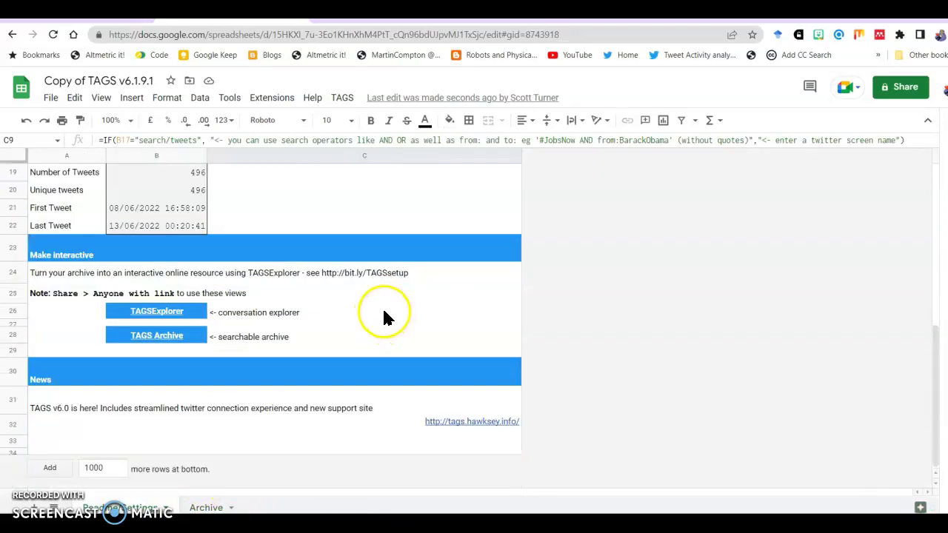
{"action": "scroll", "coordinate": [440, 283], "scroll_direction": "up", "scroll_amount": 1}
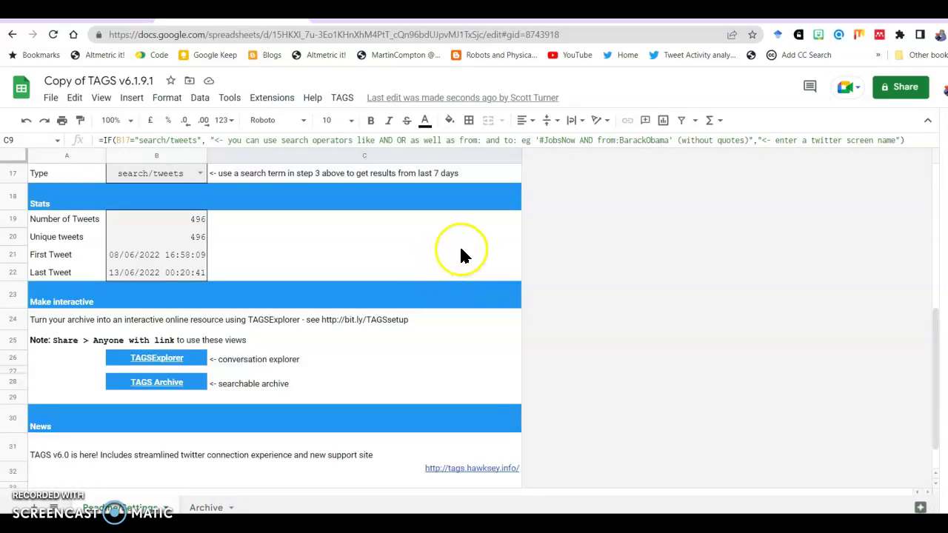
{"action": "scroll", "coordinate": [489, 224], "scroll_direction": "up", "scroll_amount": 1}
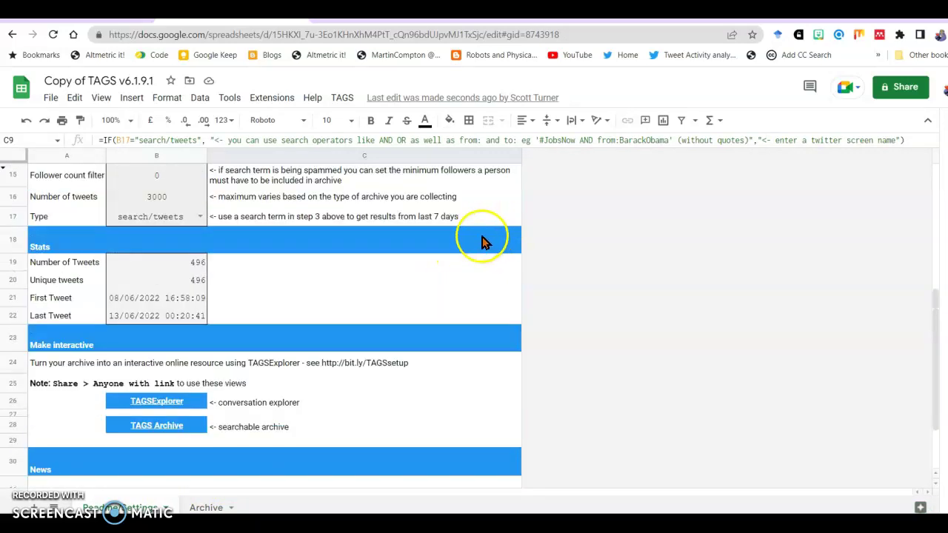
{"action": "left_click", "coordinate": [899, 87]}
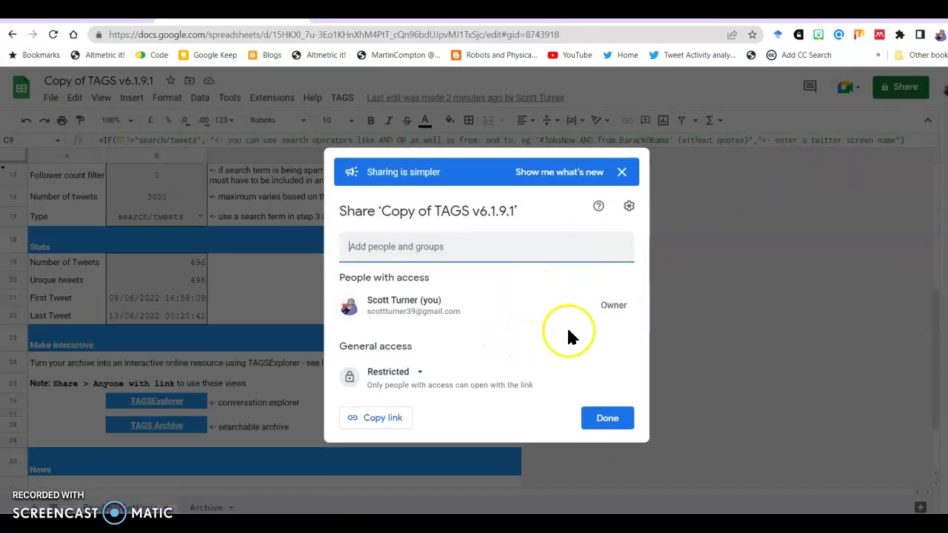
{"action": "left_click", "coordinate": [423, 376]}
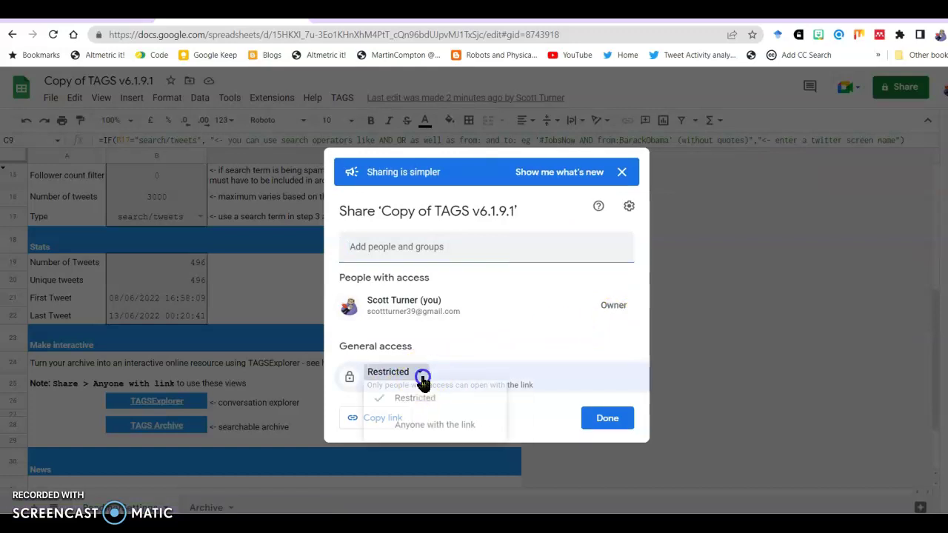
{"action": "left_click", "coordinate": [477, 433]}
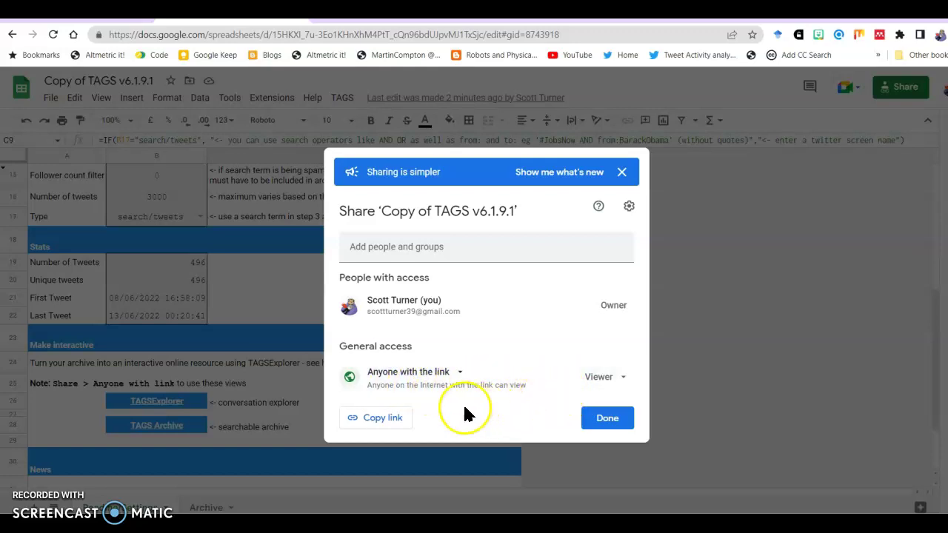
{"action": "left_click", "coordinate": [612, 423]}
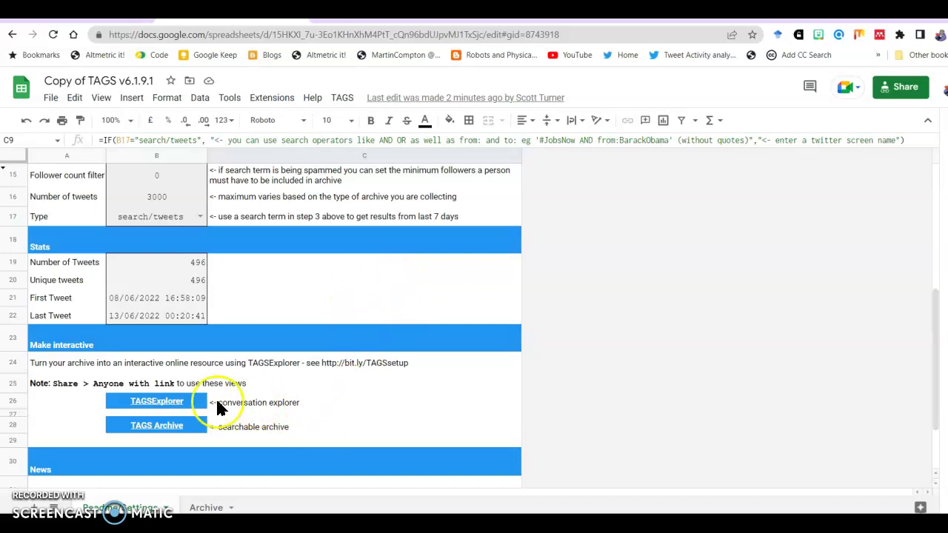
Open the TAGSExplorer conversation view linked under Make interactive and inspect an outer node's tweet, reply and mention details.
{"action": "left_click", "coordinate": [148, 403]}
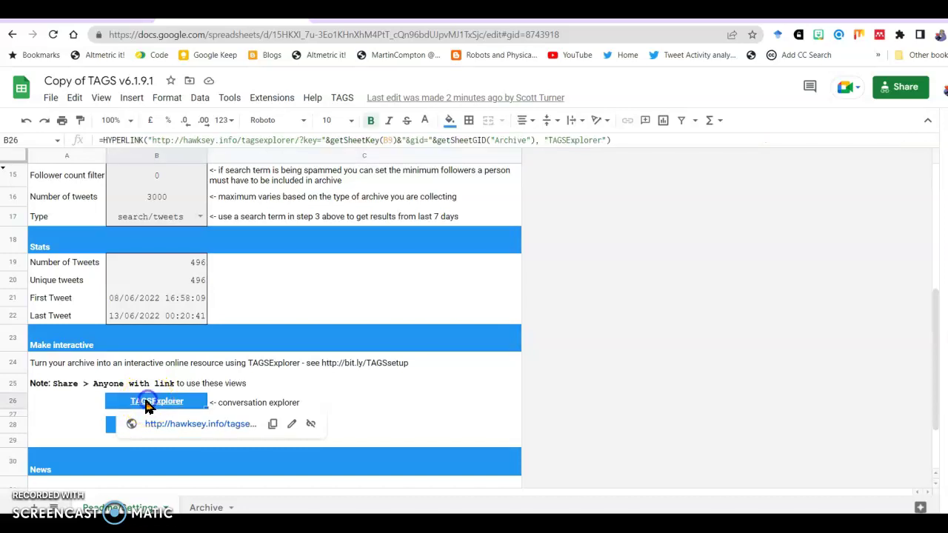
{"action": "left_click", "coordinate": [183, 428]}
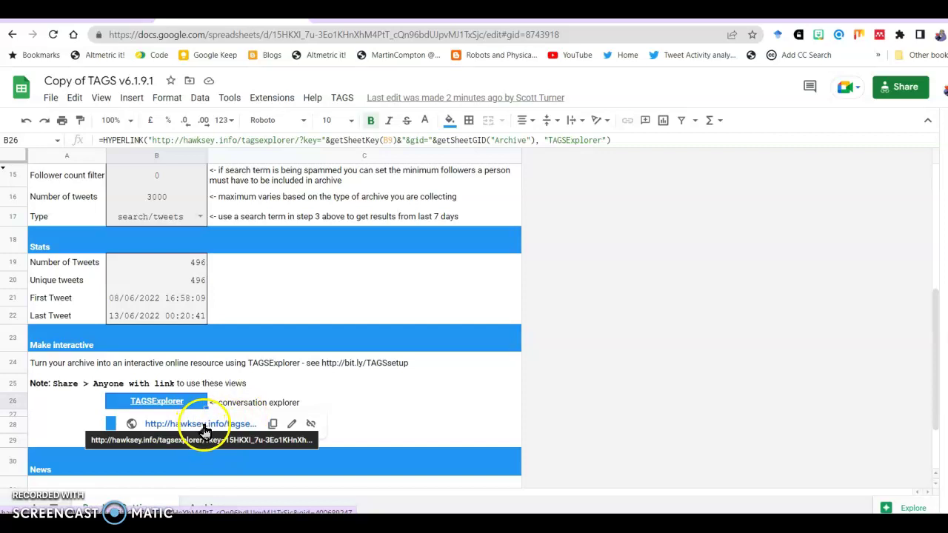
{"action": "left_click", "coordinate": [204, 428]}
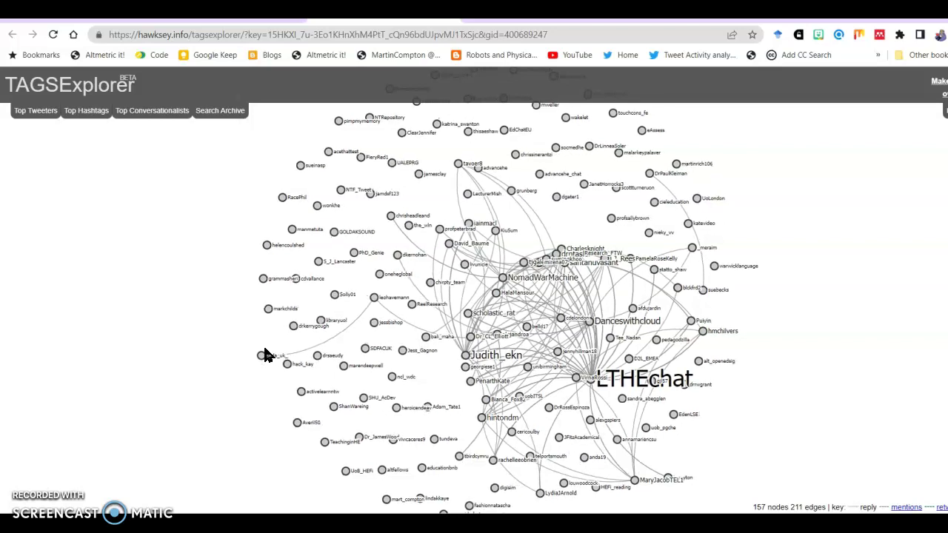
{"action": "mouse_move", "coordinate": [265, 354]}
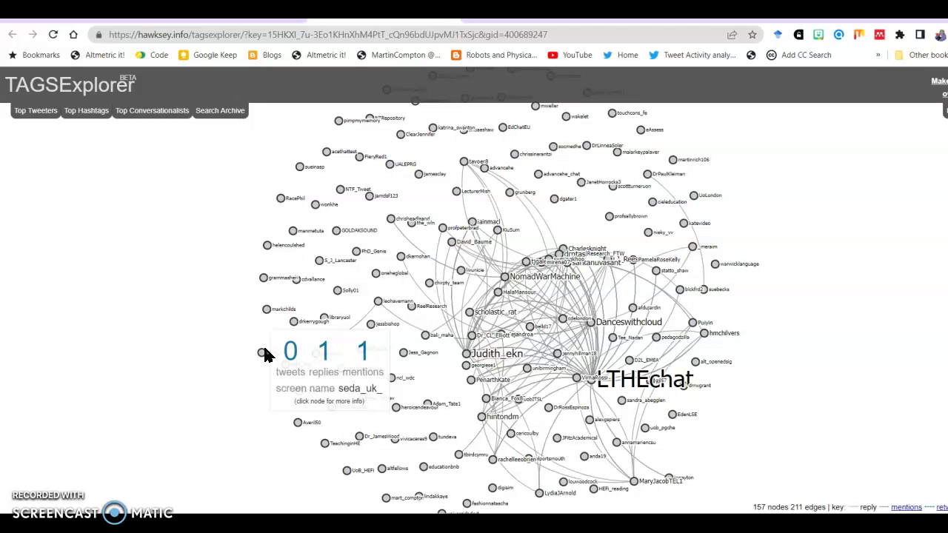
{"action": "left_click", "coordinate": [421, 419]}
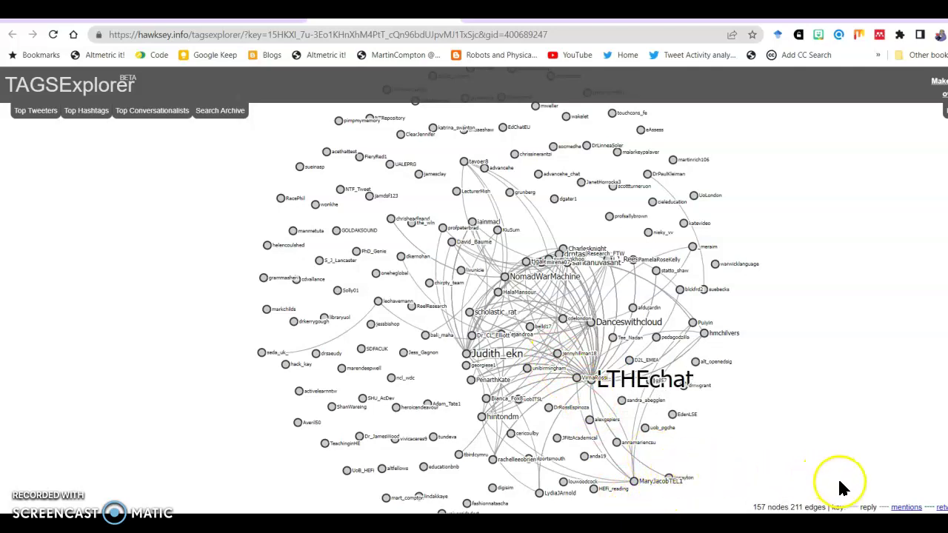
Add the mentions and retweets connections to the TAGSExplorer conversation graph.
{"action": "left_click", "coordinate": [900, 508]}
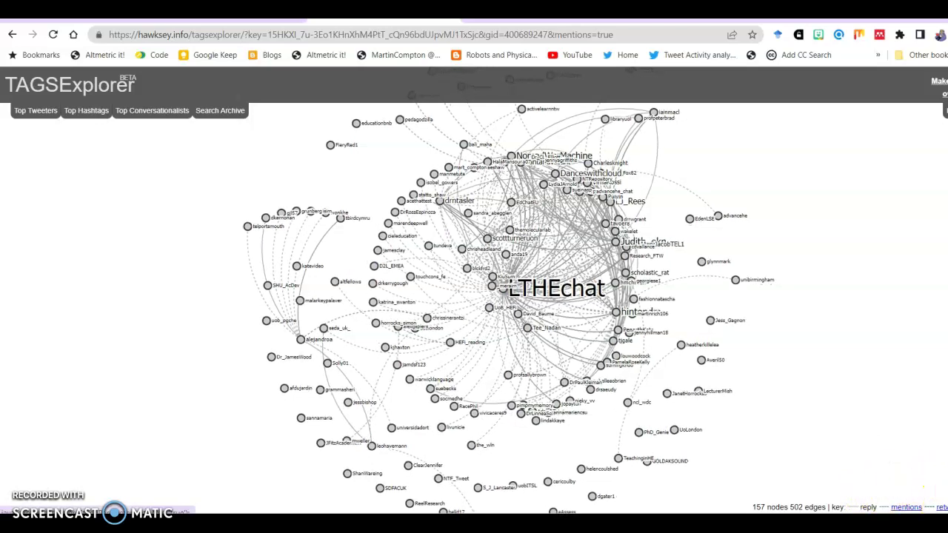
{"action": "left_click", "coordinate": [938, 508]}
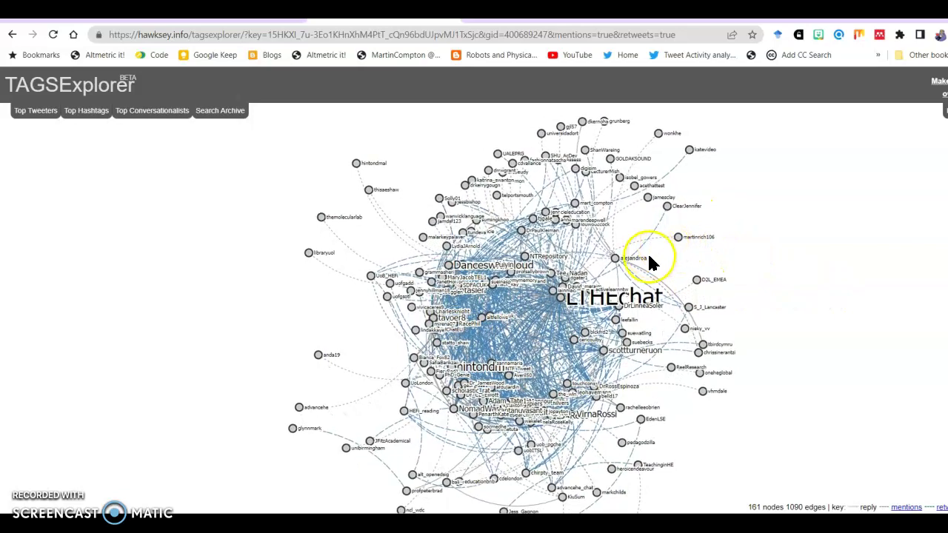
Inspect the central LTHEchat node's tweet, reply and mention details and open its summary of connections and tweets.
{"action": "mouse_move", "coordinate": [615, 261]}
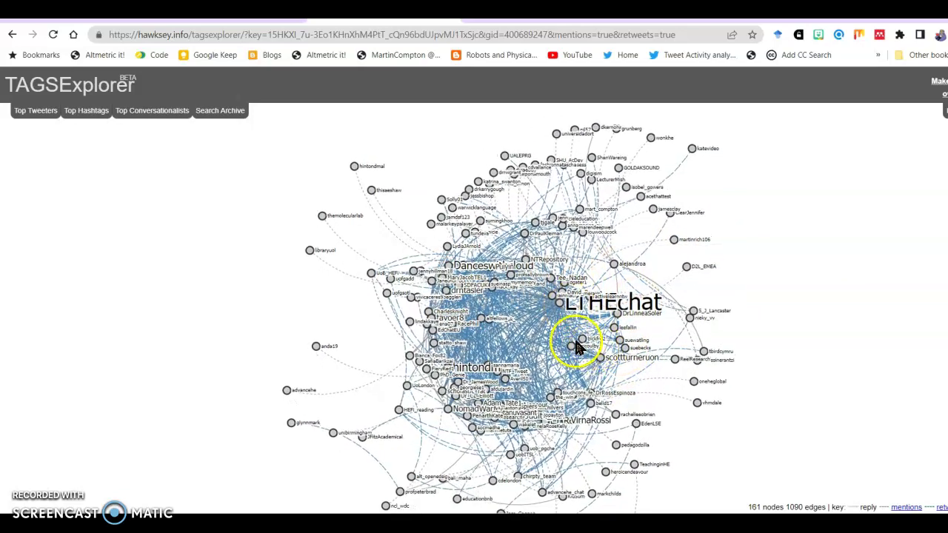
{"action": "mouse_move", "coordinate": [582, 345]}
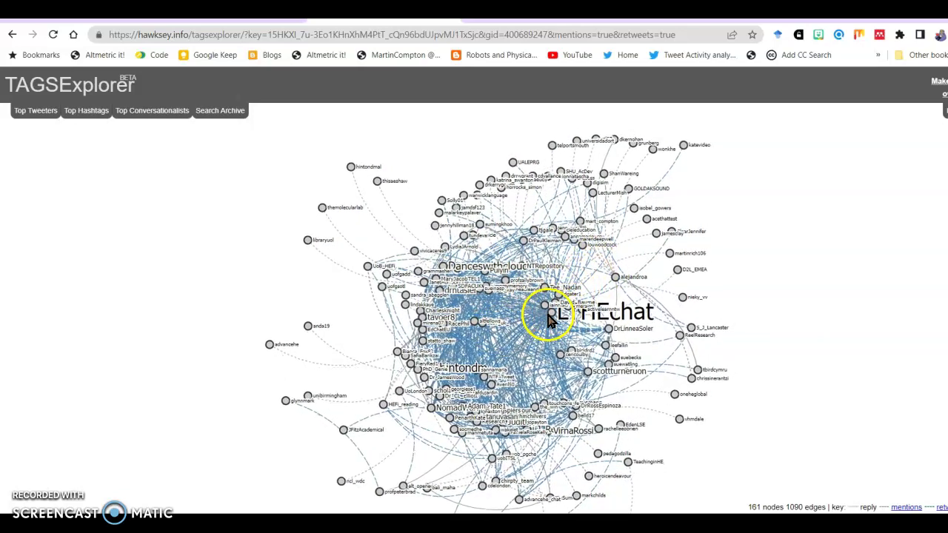
{"action": "mouse_move", "coordinate": [551, 318]}
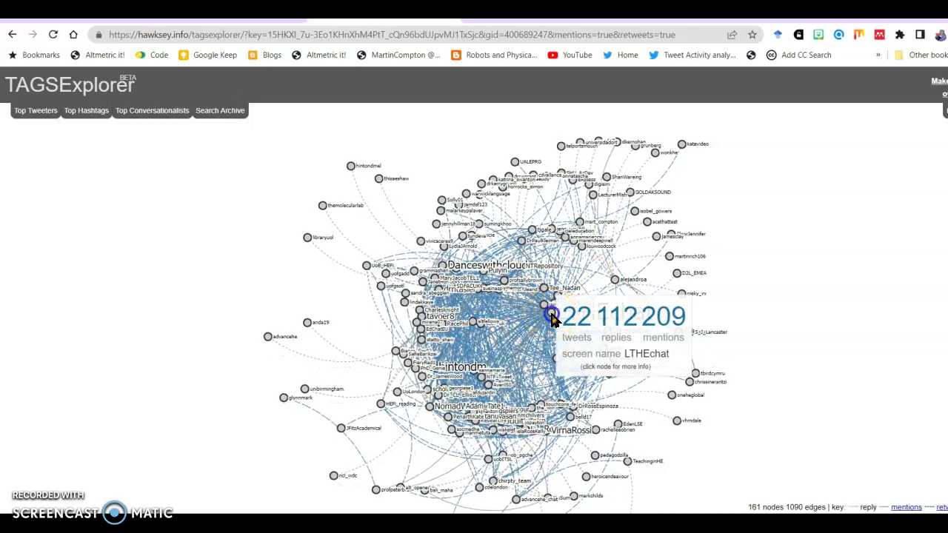
{"action": "left_click", "coordinate": [551, 317]}
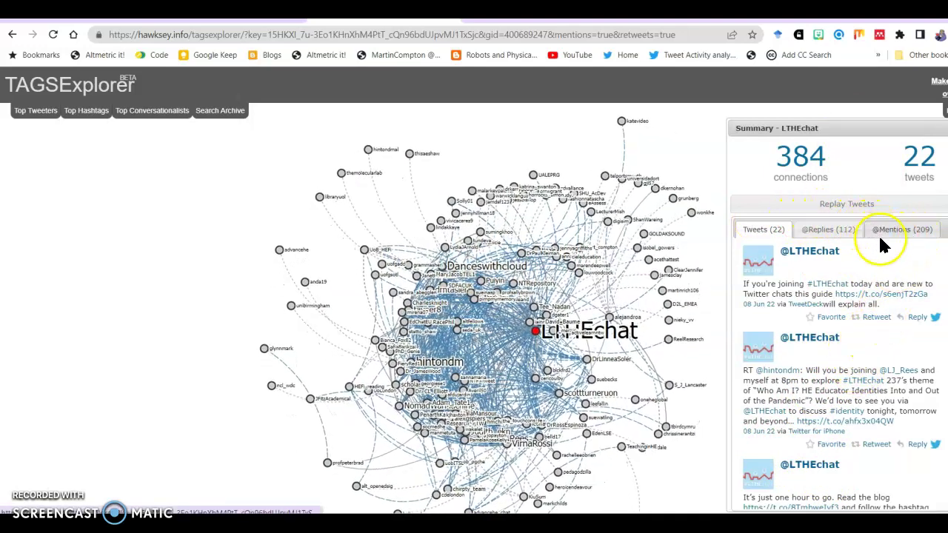
Replay the LTHEchat conversation, close the playback, and examine the Top Conversationalists ranking.
{"action": "left_click", "coordinate": [845, 213]}
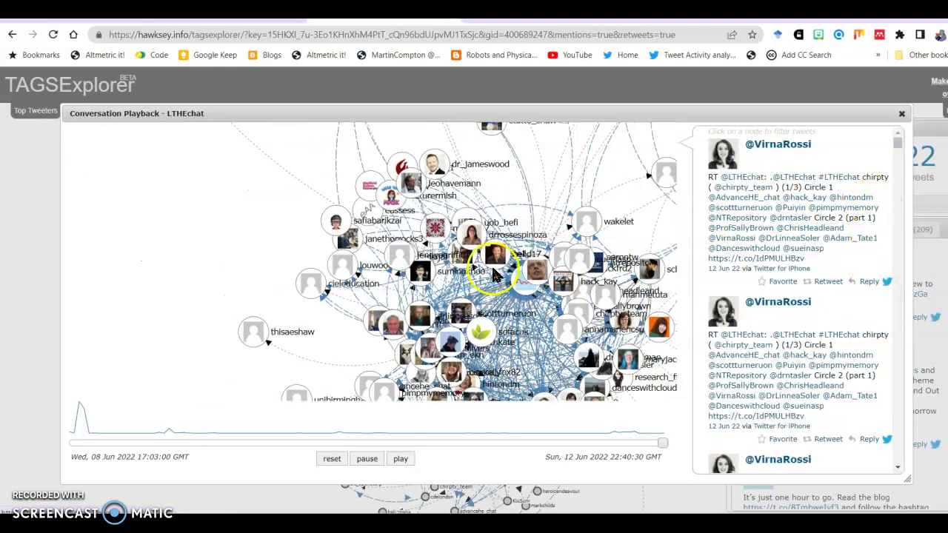
{"action": "left_click", "coordinate": [901, 115]}
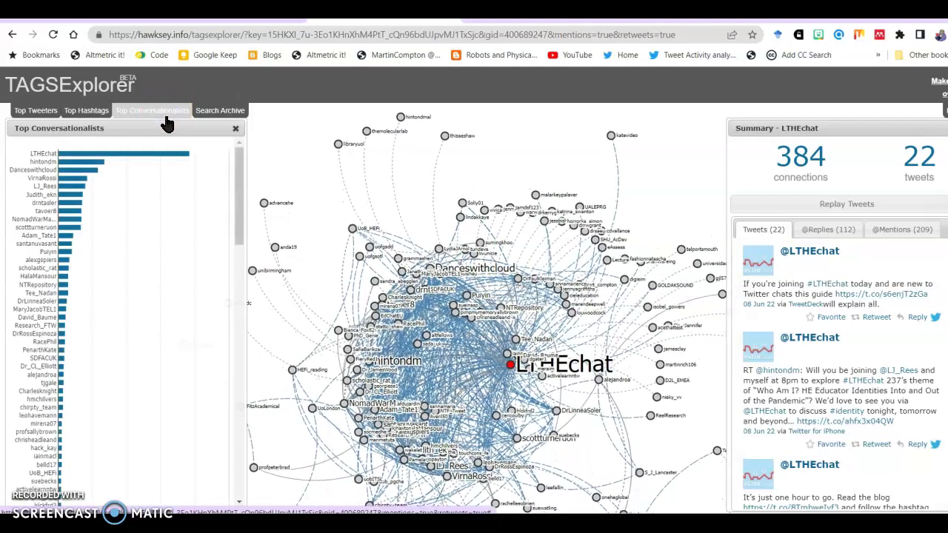
{"action": "left_click", "coordinate": [94, 179]}
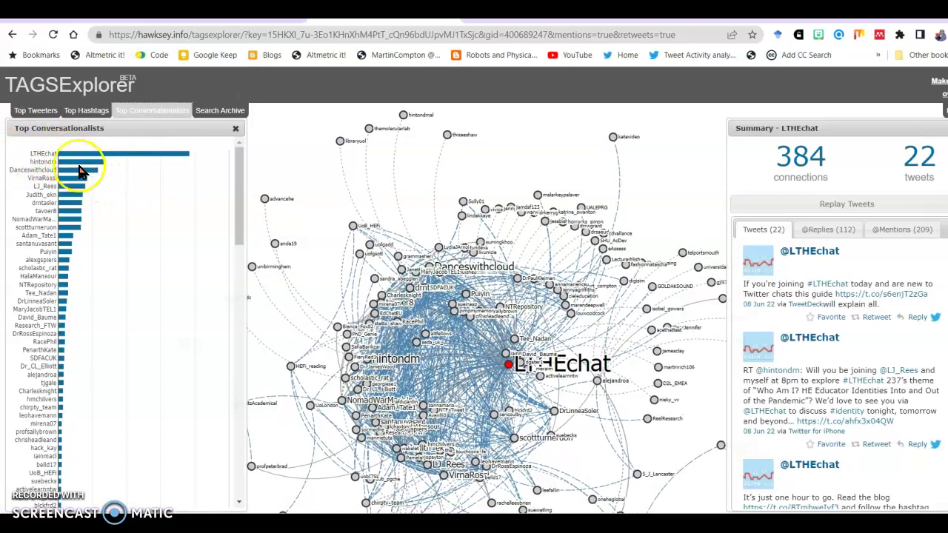